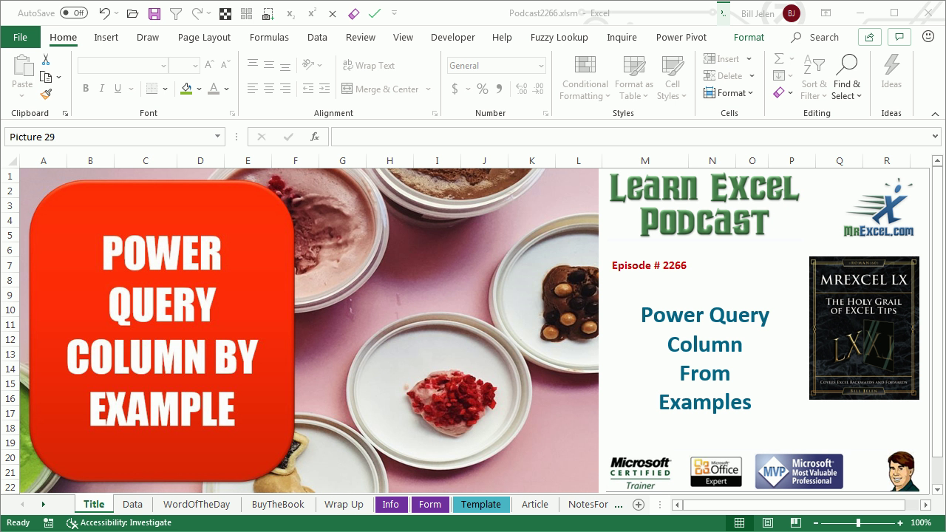
Step: Open the Data sheet and widen column J to fit its Flash Fill heading
click(132, 504)
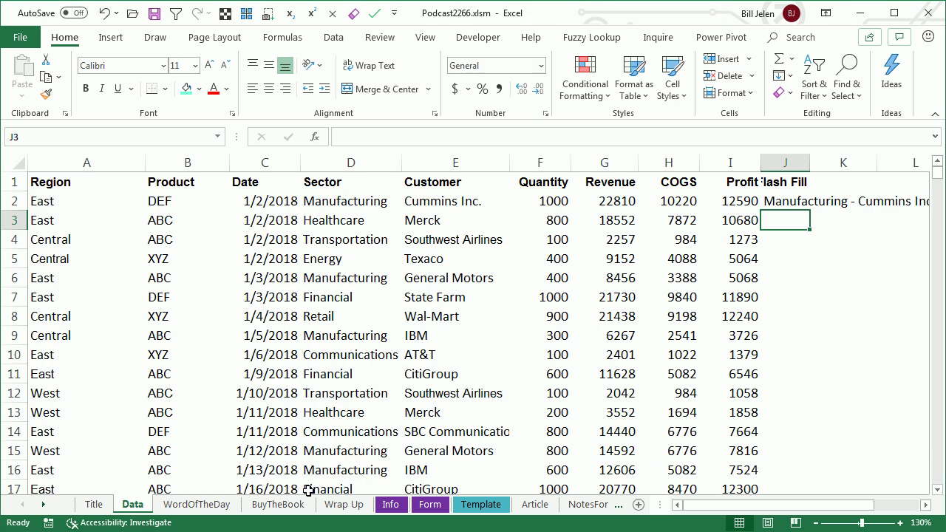
click(798, 179)
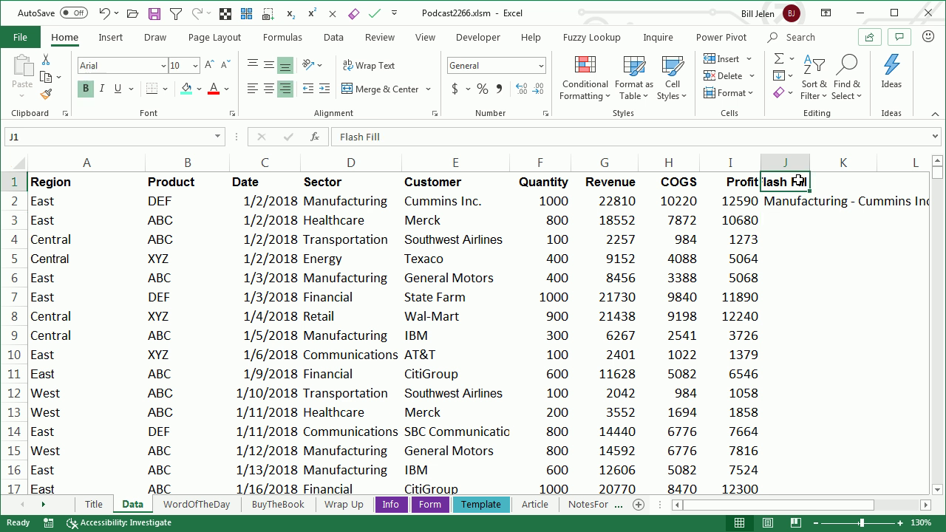
drag(809, 163, 843, 163)
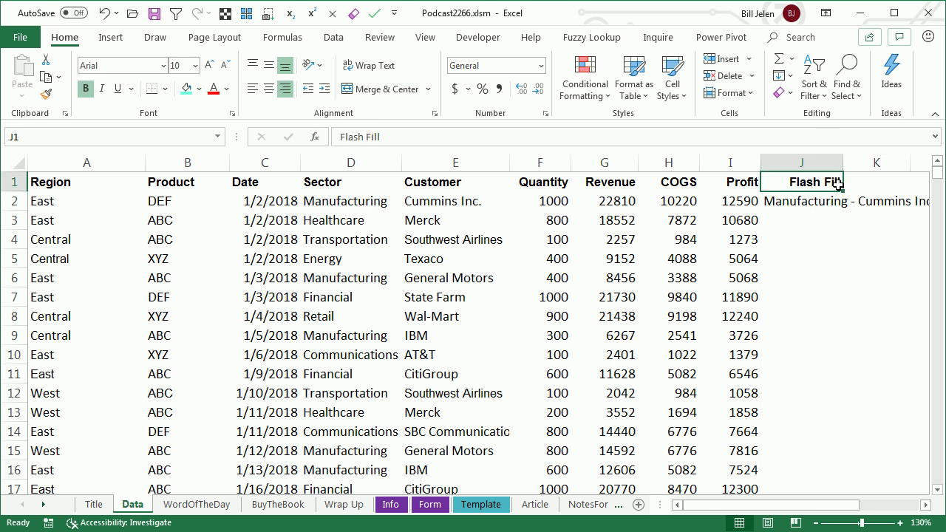
Step: Flash Fill column J from cell J3 down, following the sector and customer example in J2
click(805, 216)
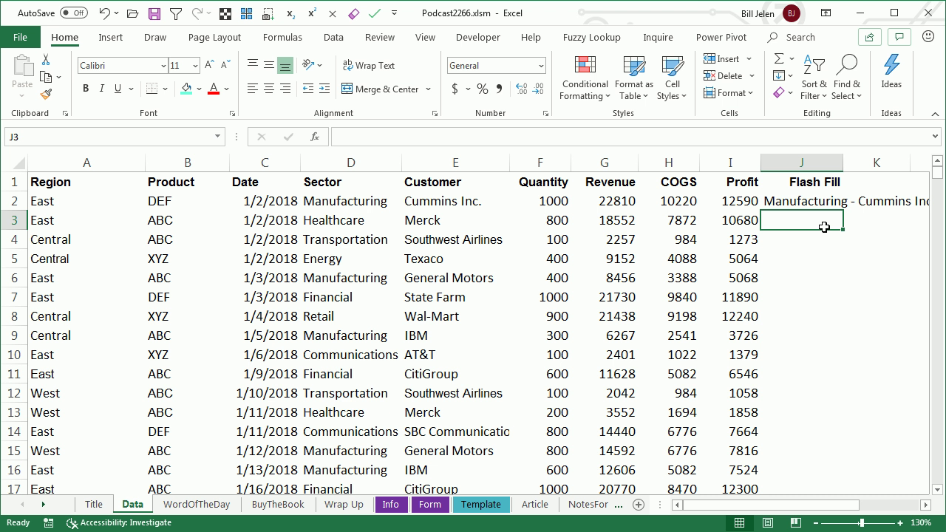
key(ctrl+e)
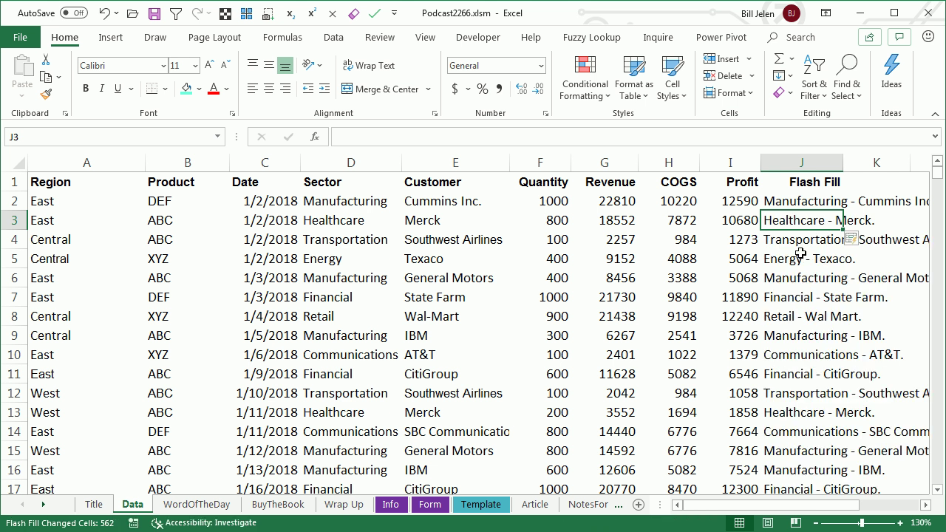
key(Down)
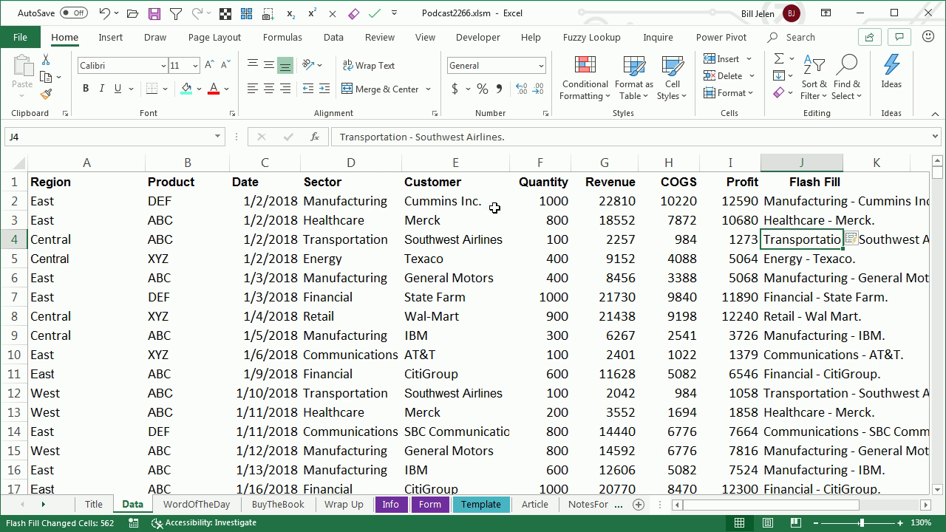
Step: Clear all contents of column J, including the Flash Fill heading and the example text
key(ctrl+Up)
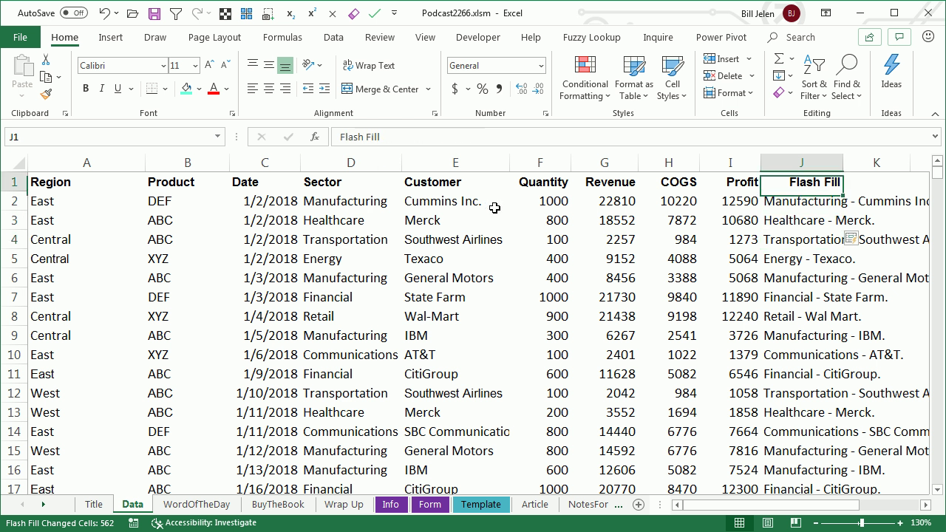
key(ctrl+shift+Down)
key(Delete)
key(ctrl+BackSpace)
Step: Convert the data range starting at A1 into a table with headers, covering columns A through I
key(Left)
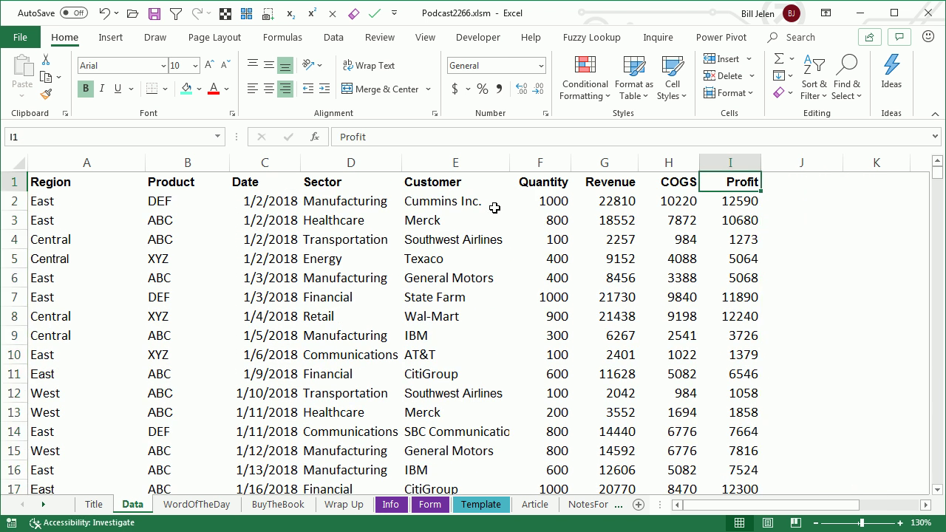
key(Left)
key(Left)
key(Left)
key(Left)
key(Left)
key(Left)
key(Left)
key(Left)
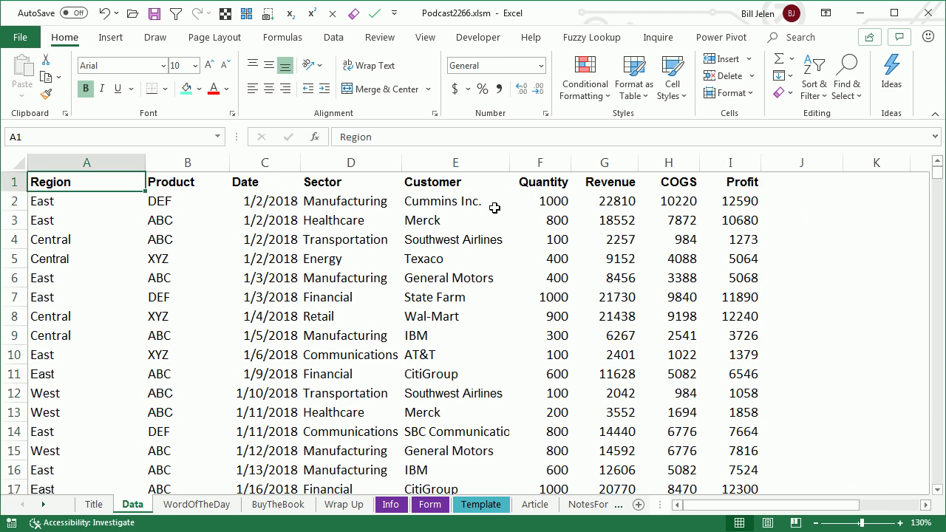
key(ctrl+t)
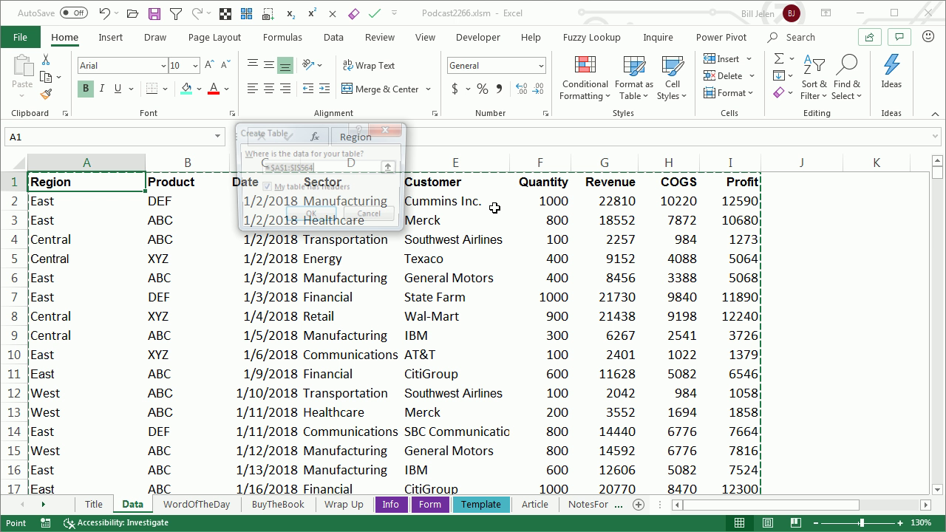
click(309, 215)
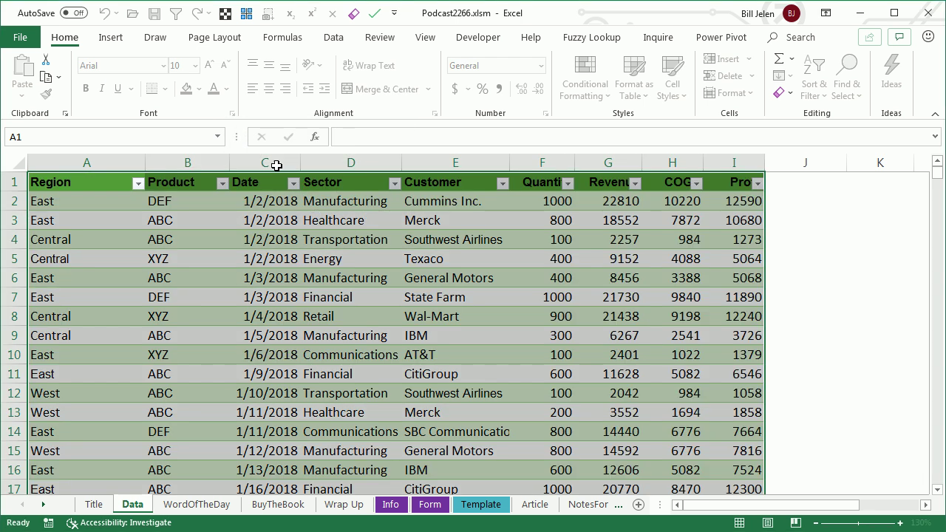
Step: Load the new table into the Power Query Editor with From Table/Range
click(319, 37)
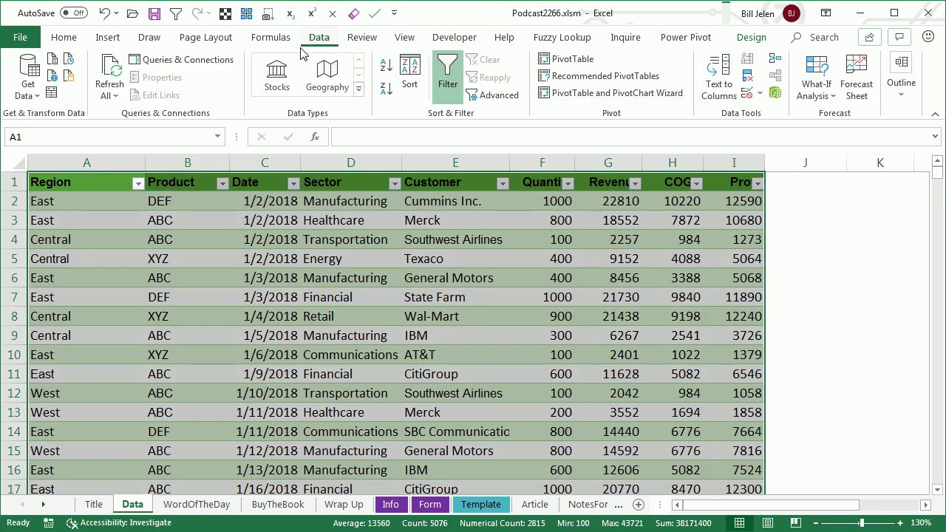
click(33, 102)
click(52, 94)
click(53, 97)
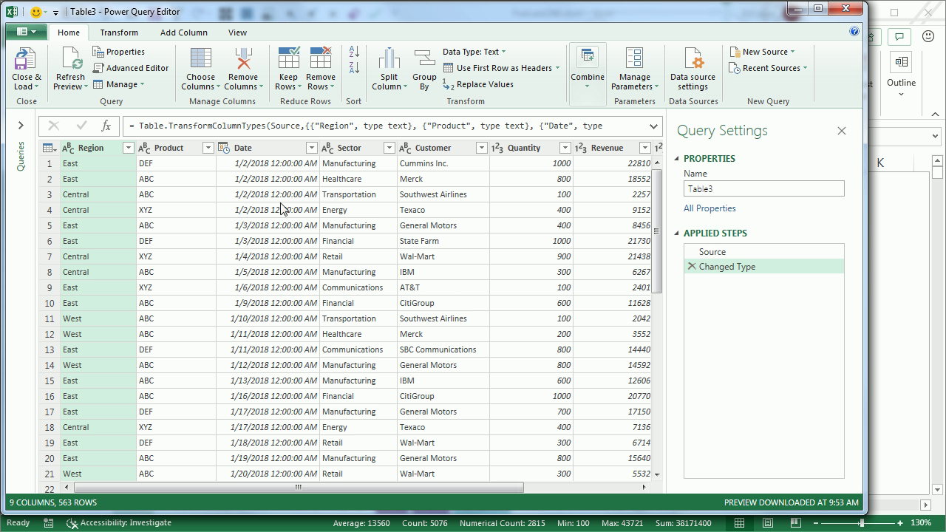
Step: Start a Column From Examples with the Date column selected and try to apply the partial sample "Janua" in row 1
click(264, 148)
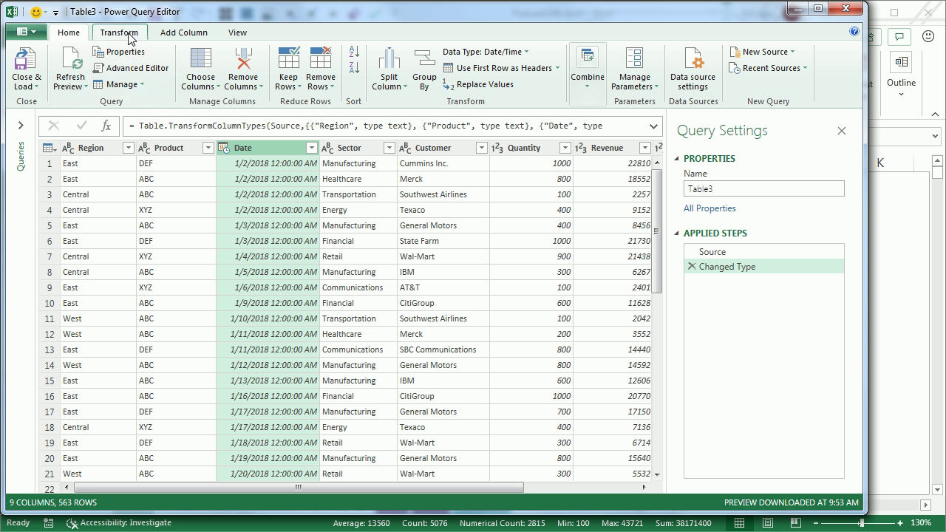
click(169, 34)
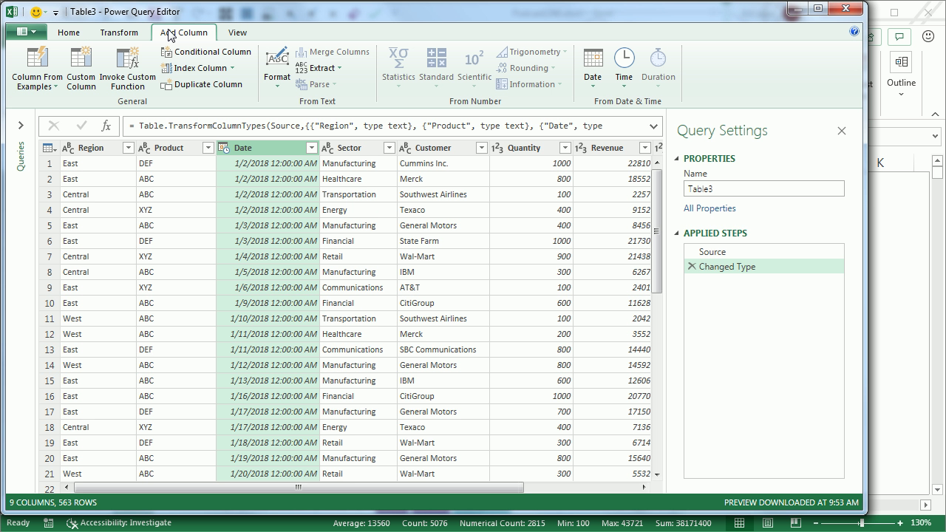
click(42, 73)
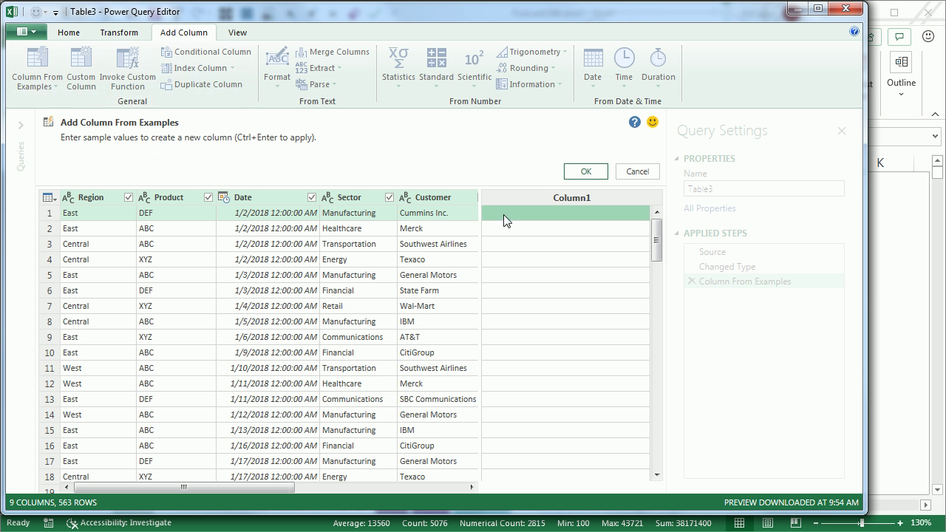
text(Janua)
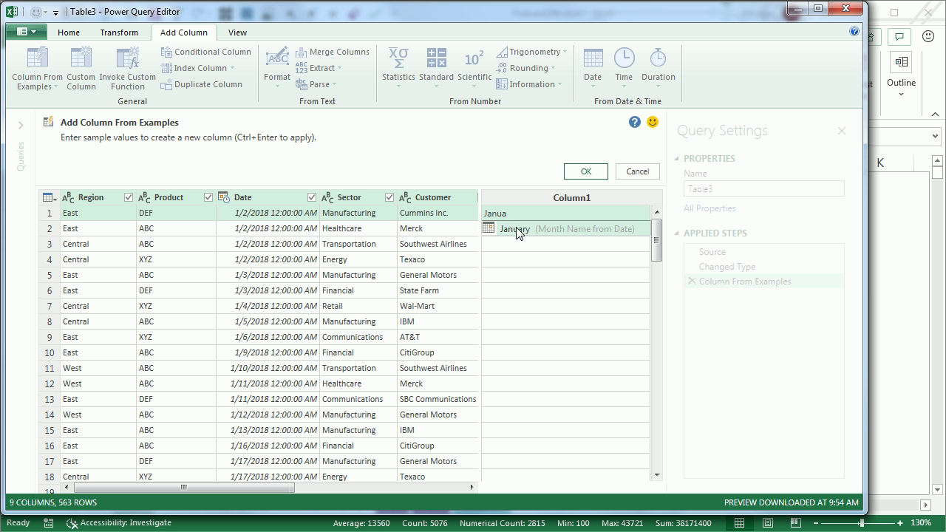
click(592, 173)
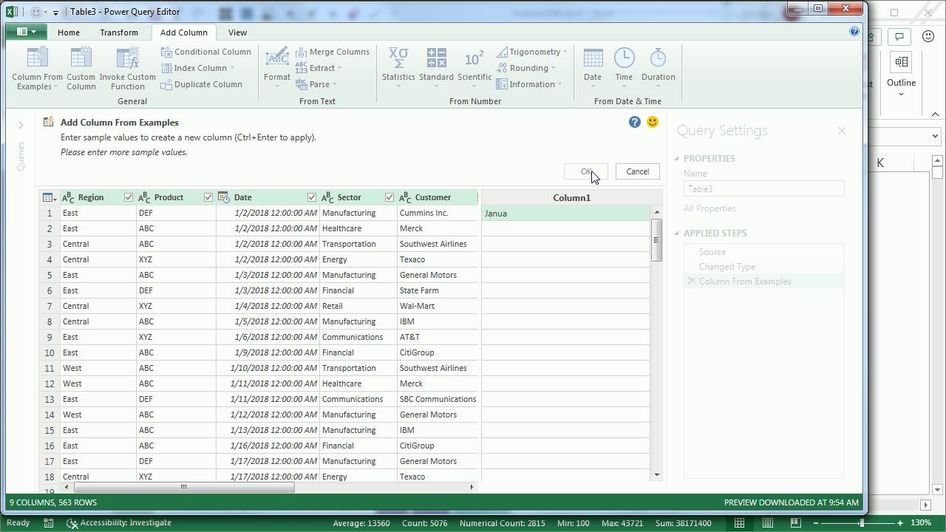
Step: Complete the row 1 sample as January, using Month Name from Date, and create the example-based column
click(521, 214)
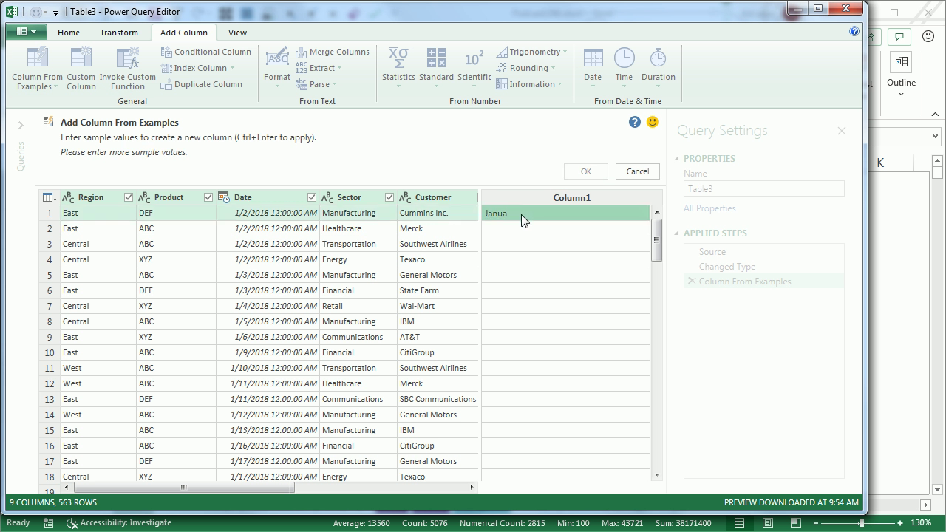
click(520, 214)
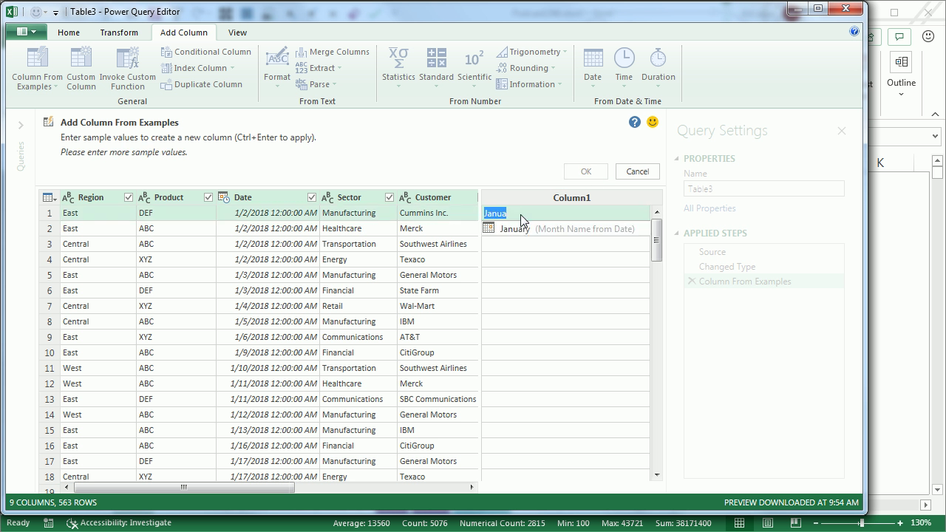
key(Escape)
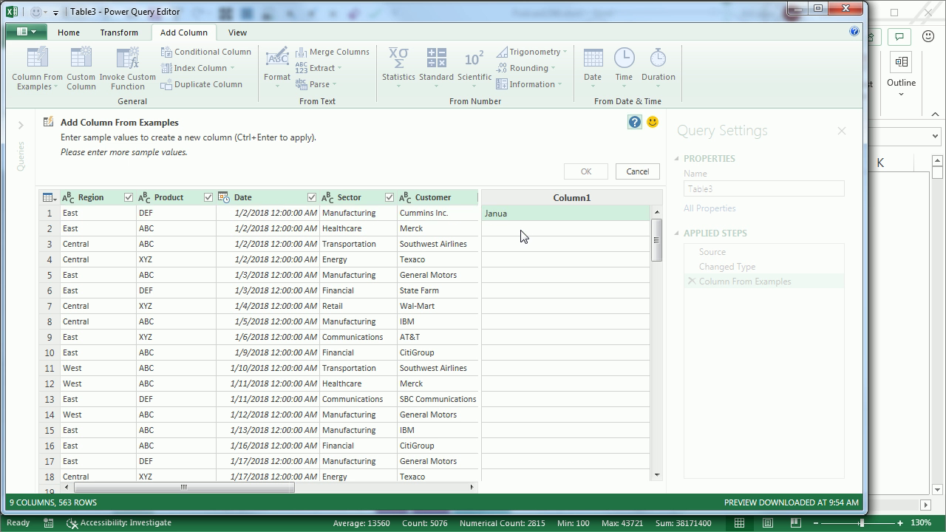
click(522, 213)
click(525, 216)
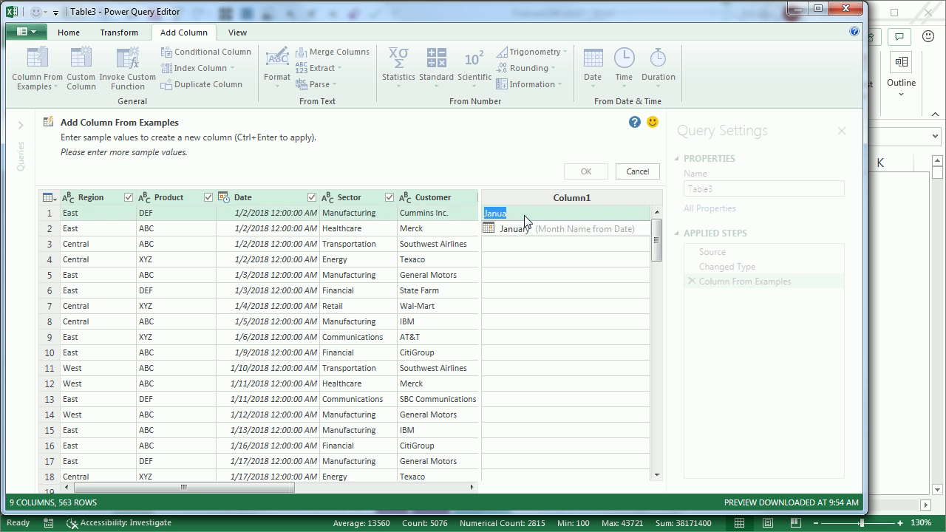
key(Escape)
text(ry)
click(524, 230)
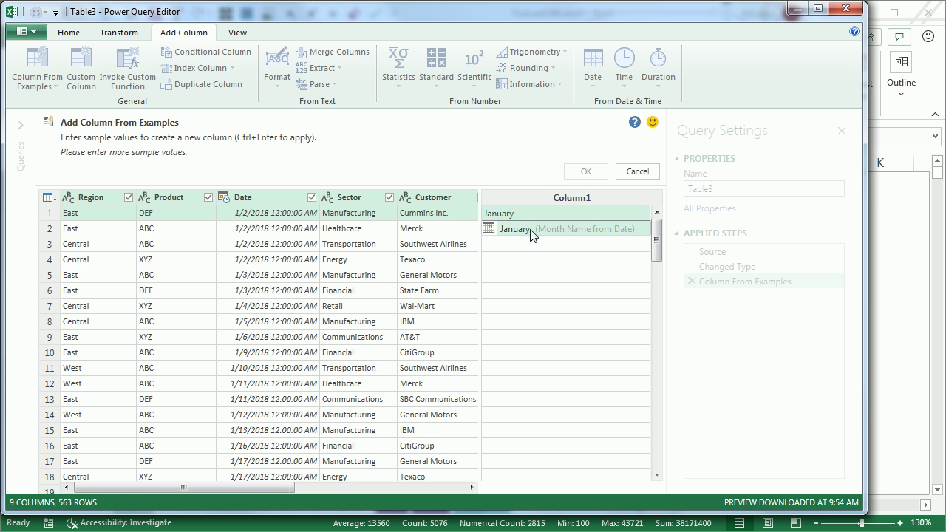
click(589, 172)
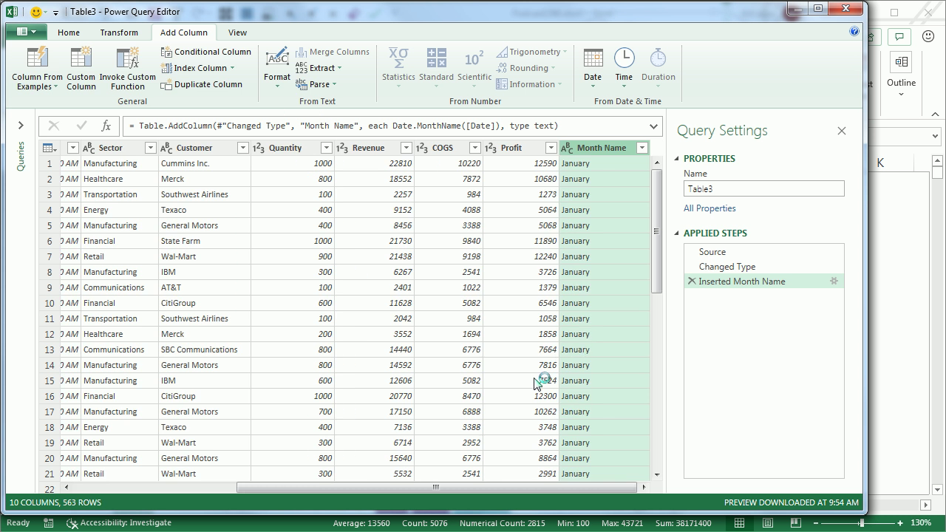
Step: Examine the query's generated M code for the month name column in the Advanced Editor, and close the editor
click(596, 164)
click(238, 32)
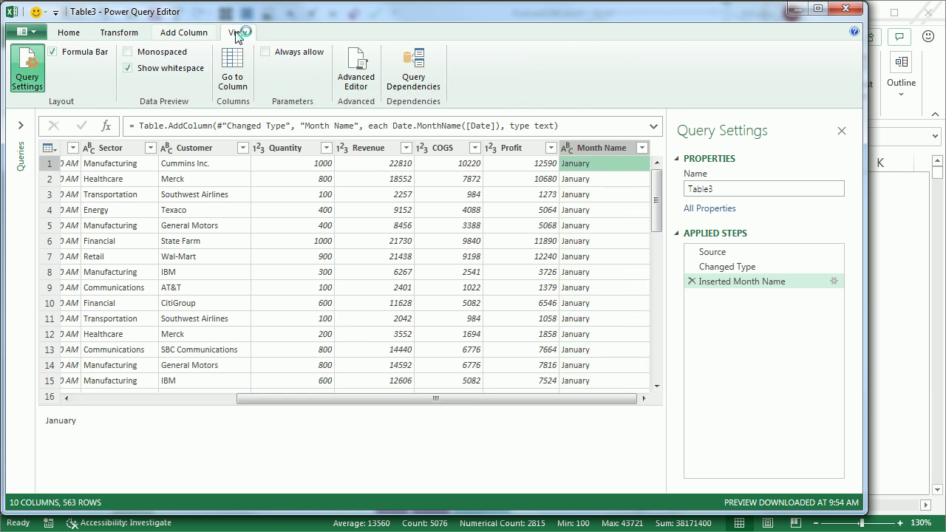
click(359, 69)
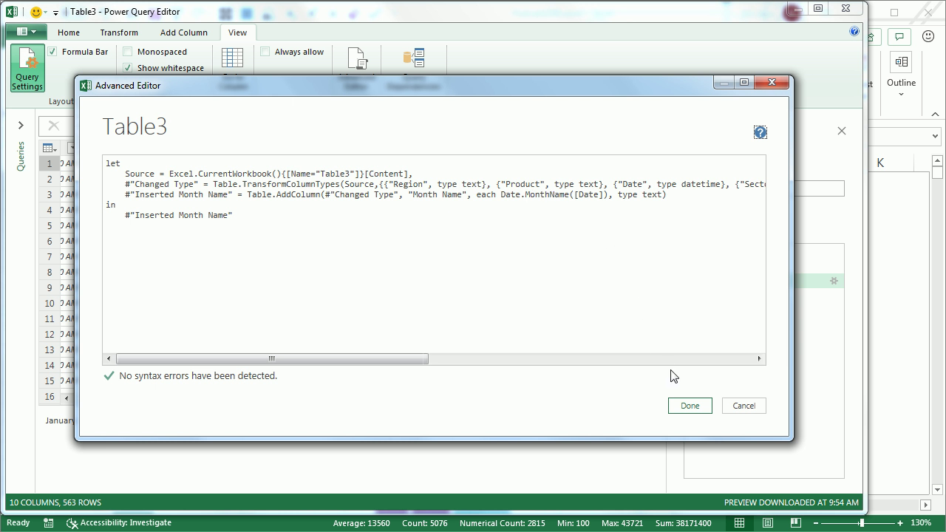
click(688, 406)
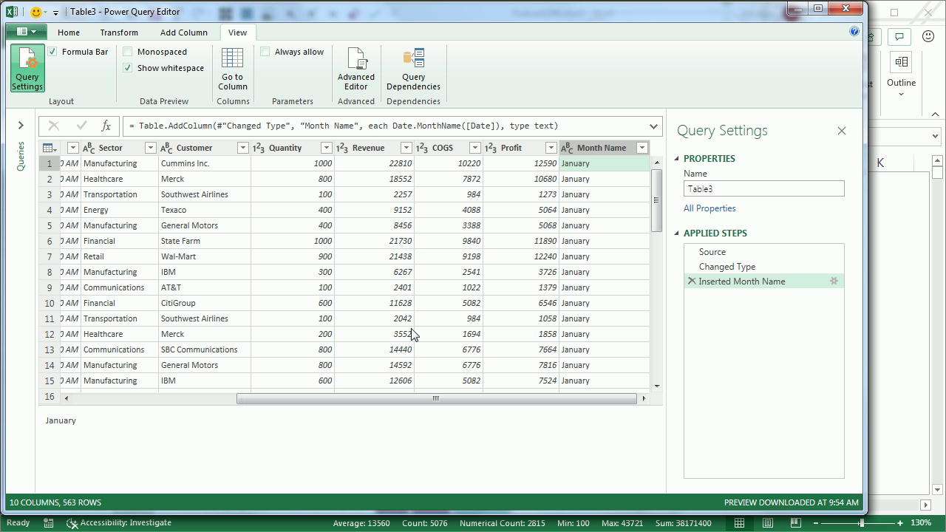
Step: Add a column from examples holding the first three letters of Sector, using the samples Man, Hea and Tra
click(110, 150)
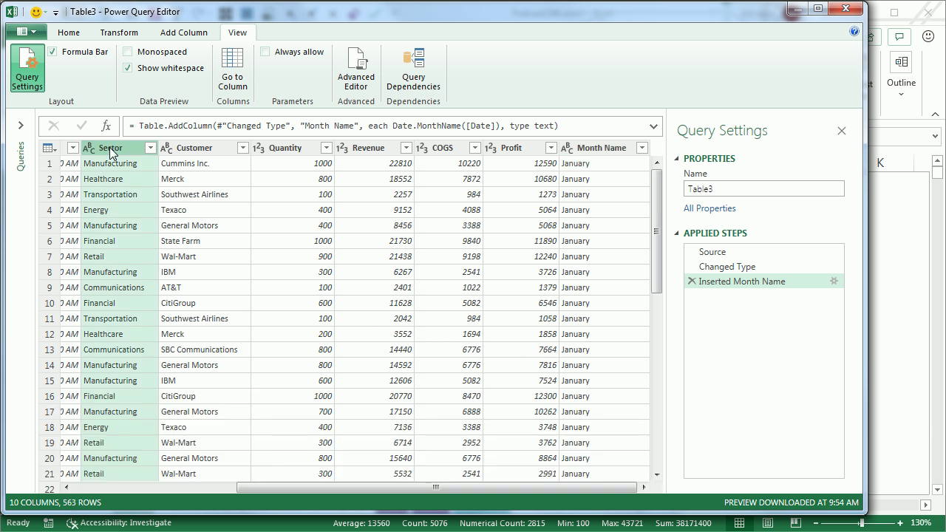
click(167, 34)
click(42, 59)
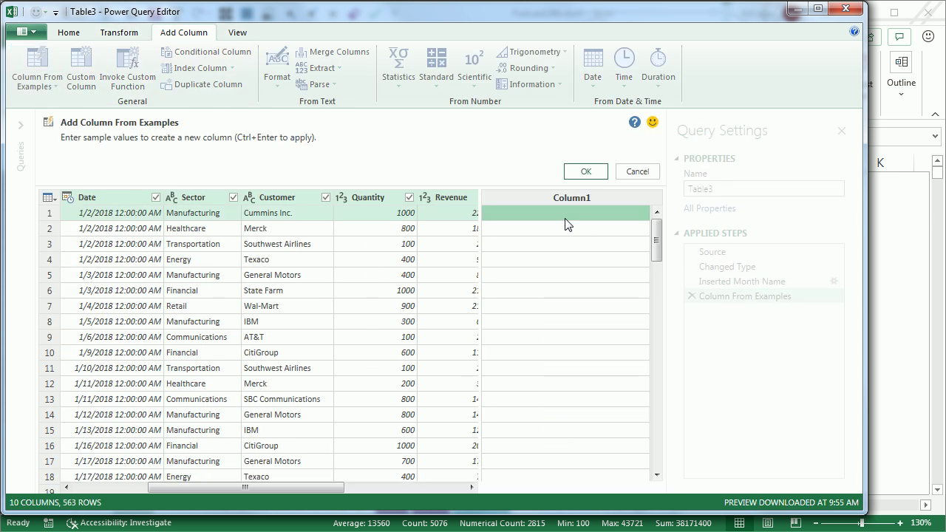
text(Man)
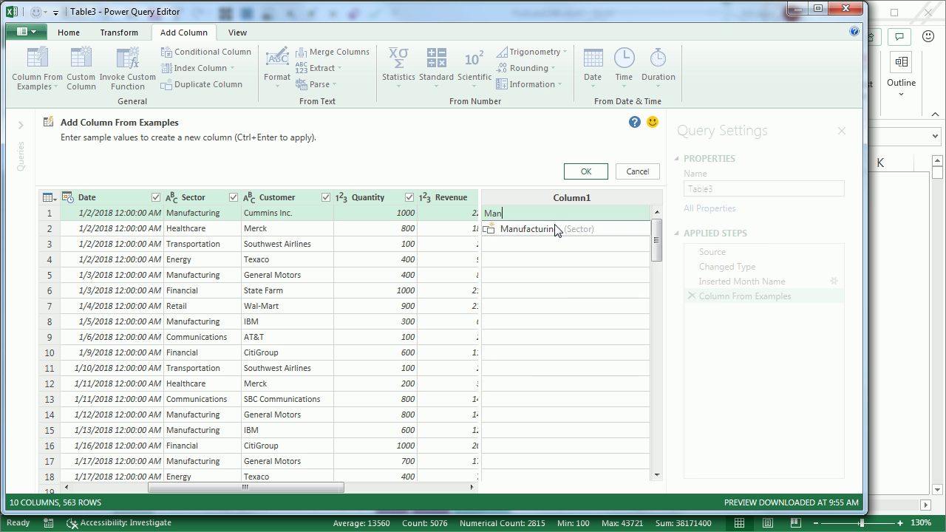
key(Return)
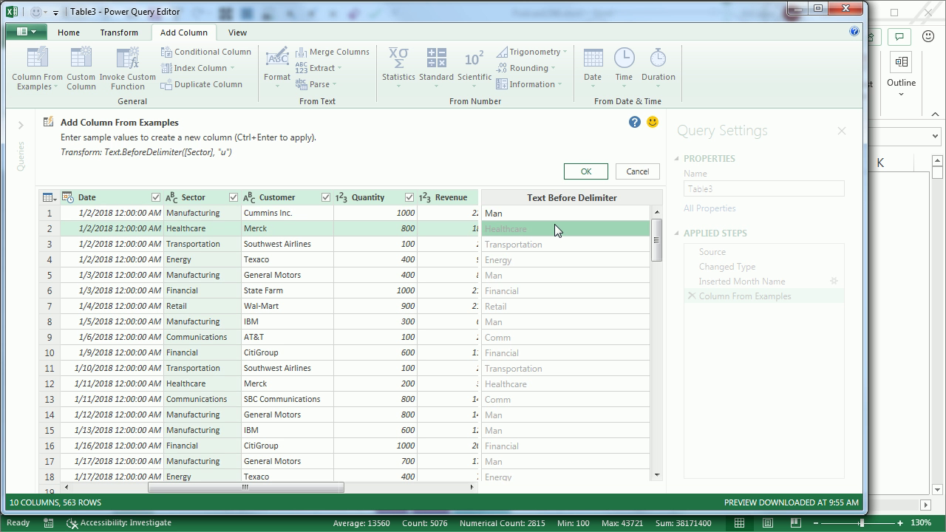
text(Hea)
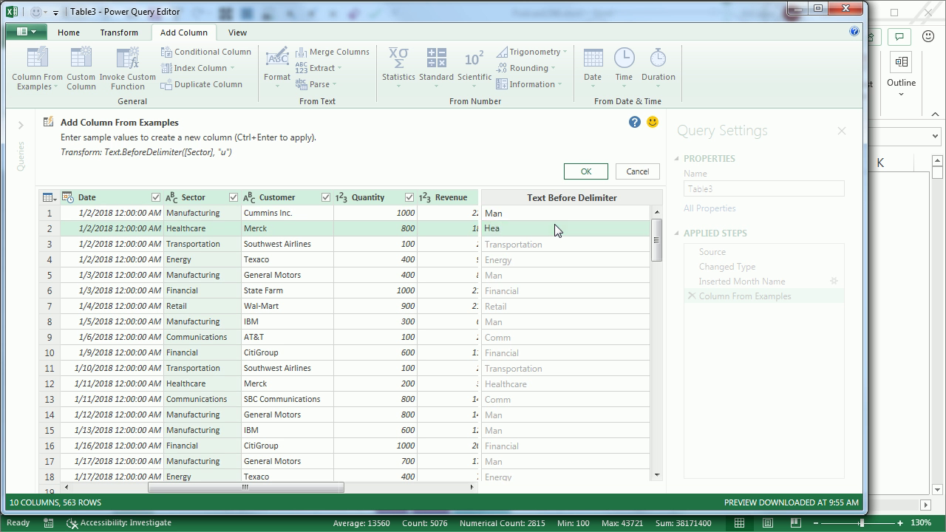
click(518, 244)
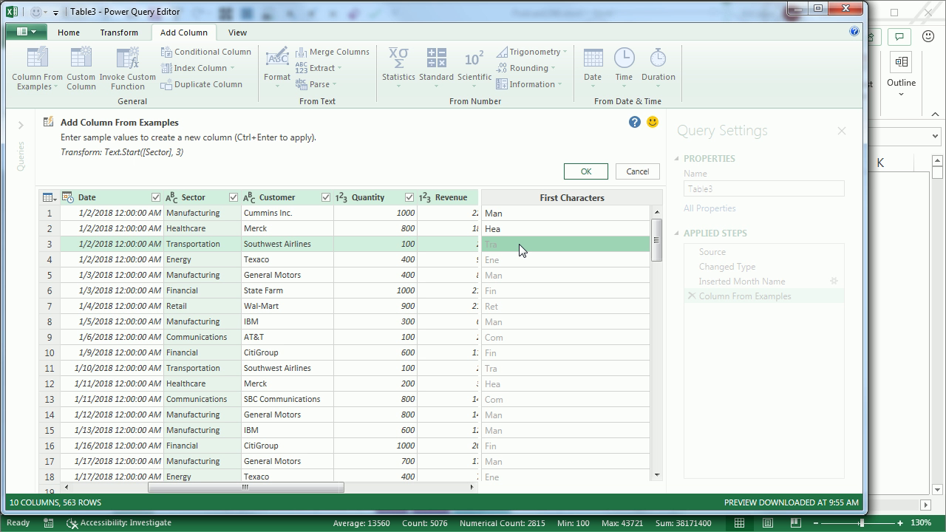
text(Tra)
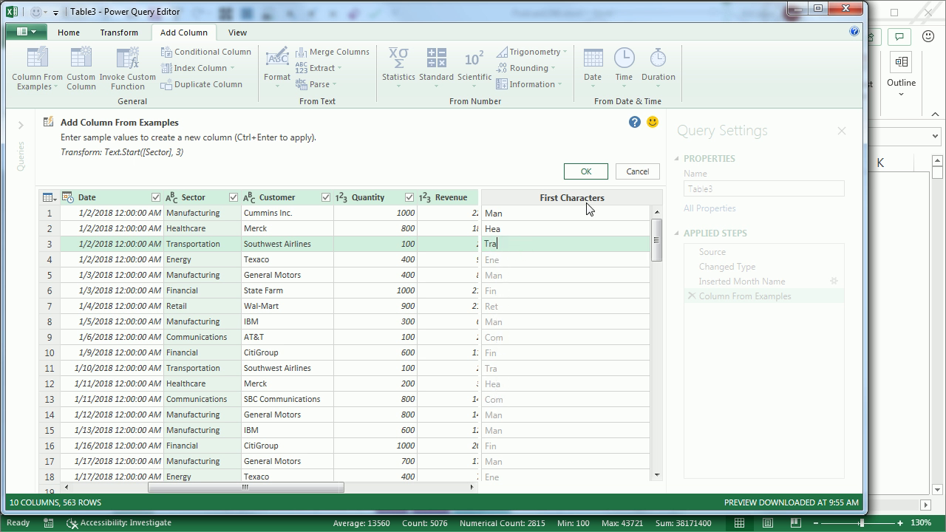
click(584, 172)
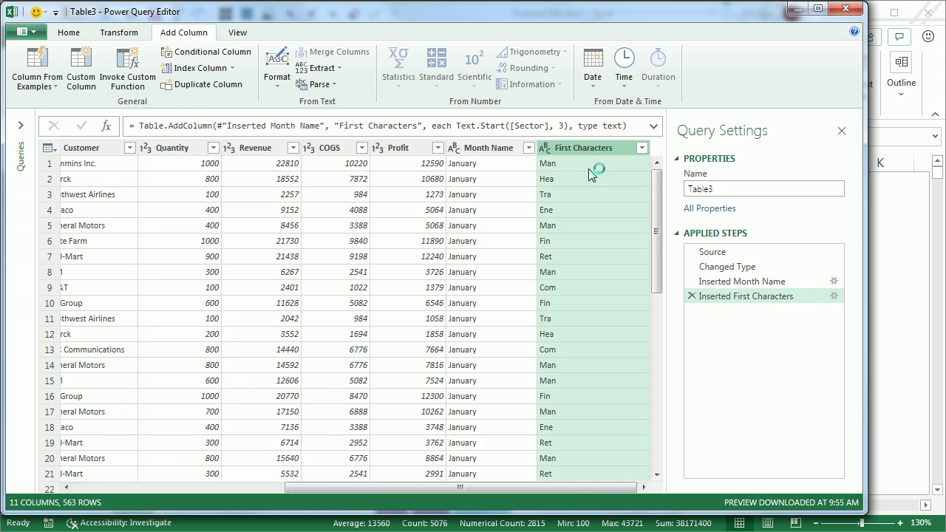
Step: Examine the M code generated for the Sector first-characters column in the Advanced Editor, and close the editor
click(237, 32)
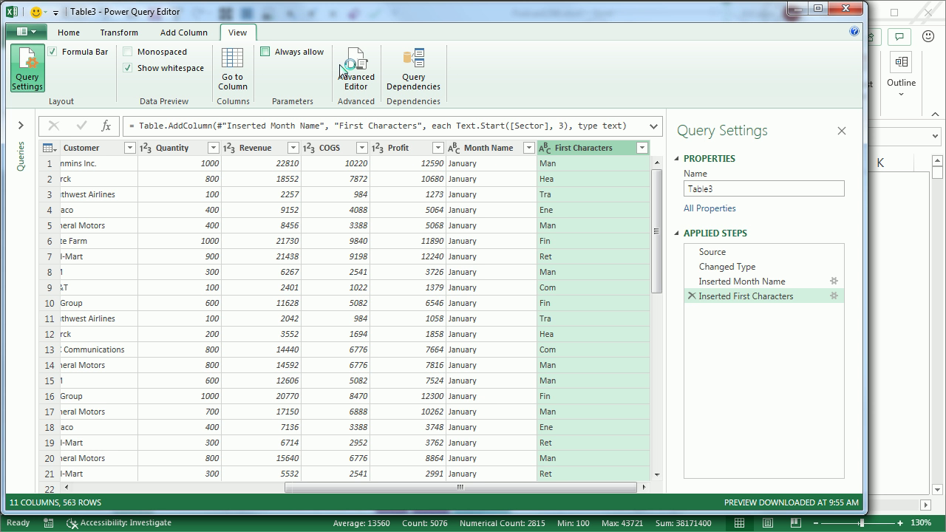
click(356, 70)
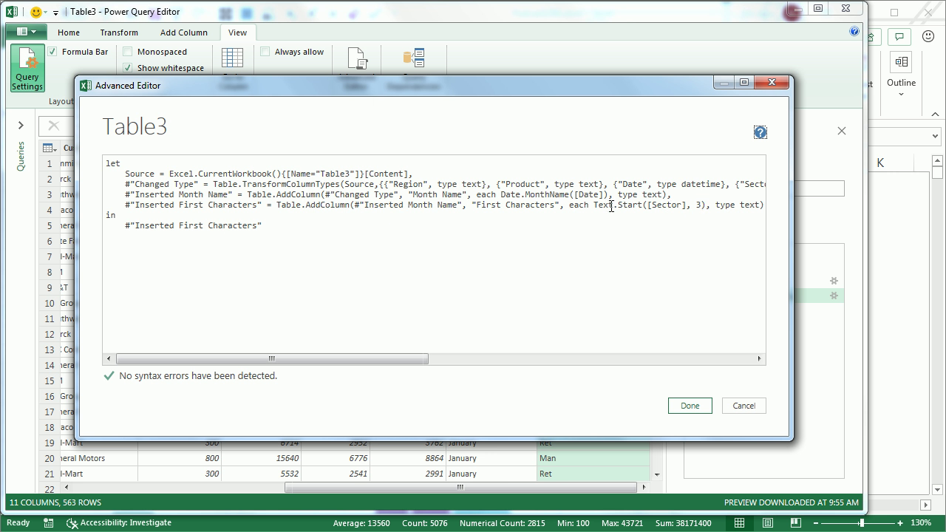
click(689, 407)
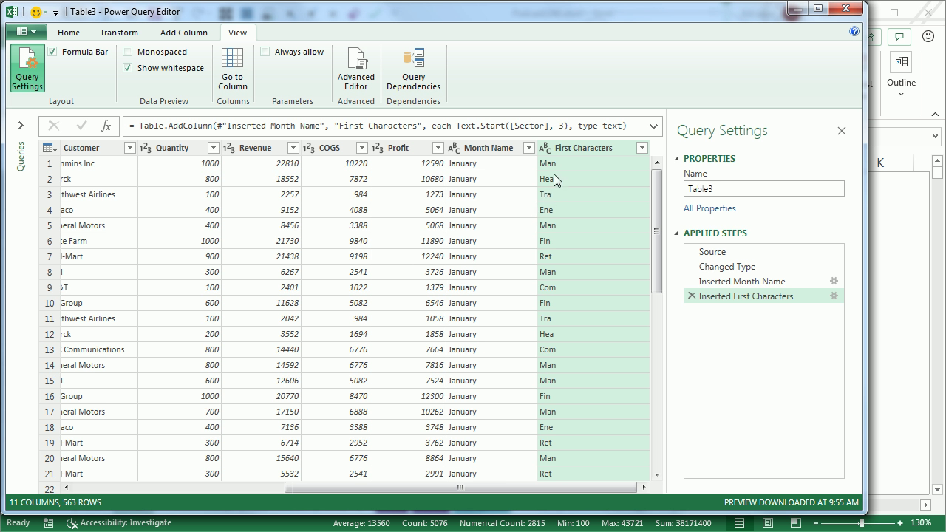
Step: Close the query editor and load the Table3 query with its month name and first-characters columns into a new worksheet
click(171, 35)
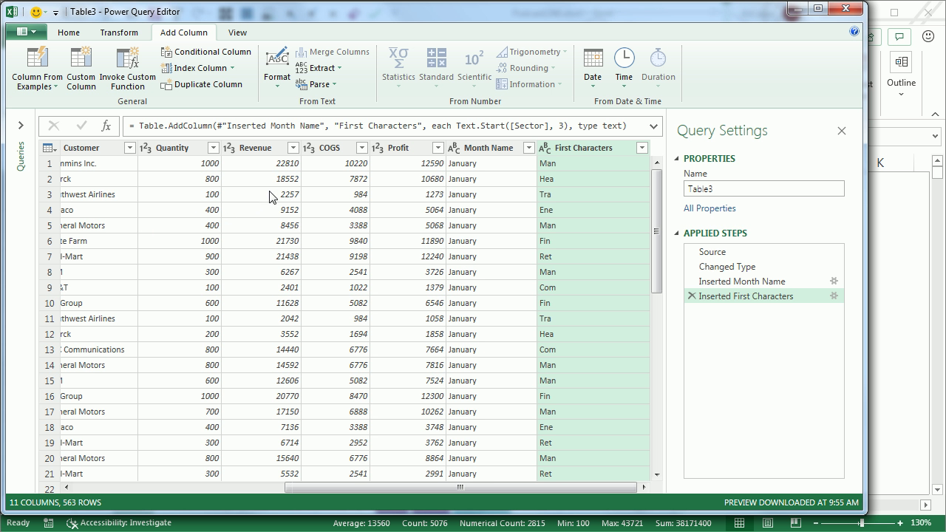
click(68, 32)
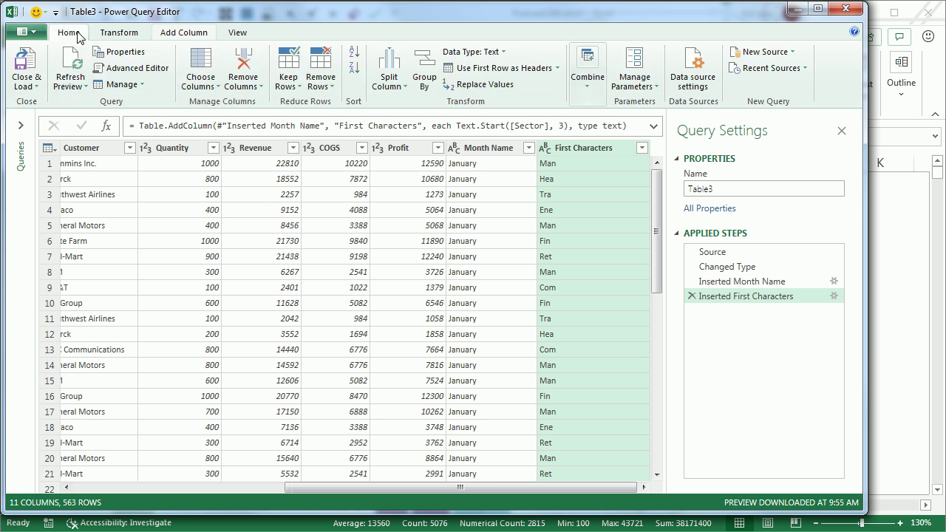
click(29, 65)
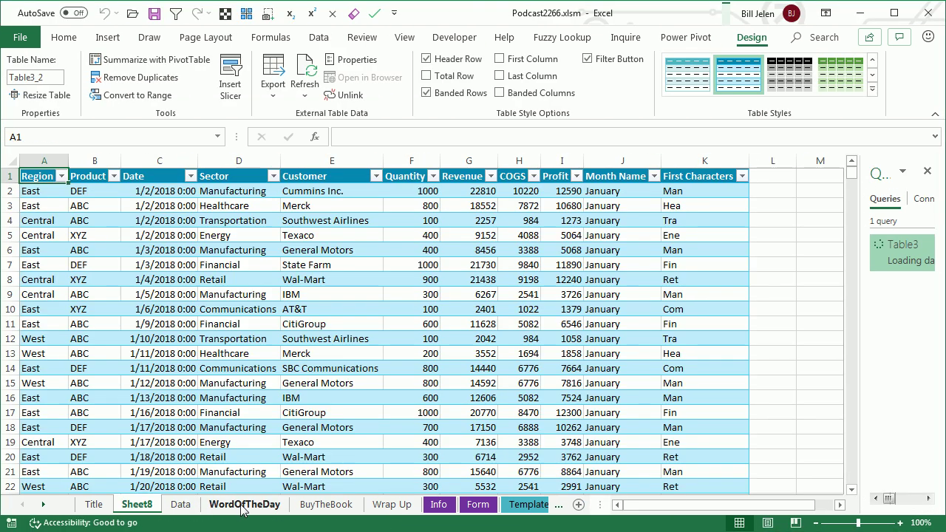
Step: View the WordOfTheDay worksheet and bring up the BuyTheBook worksheet
click(240, 506)
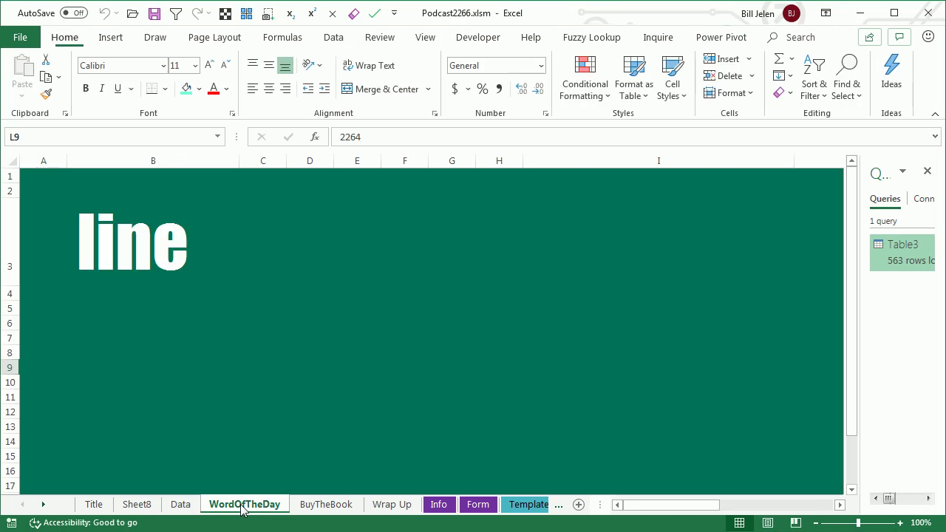
click(321, 505)
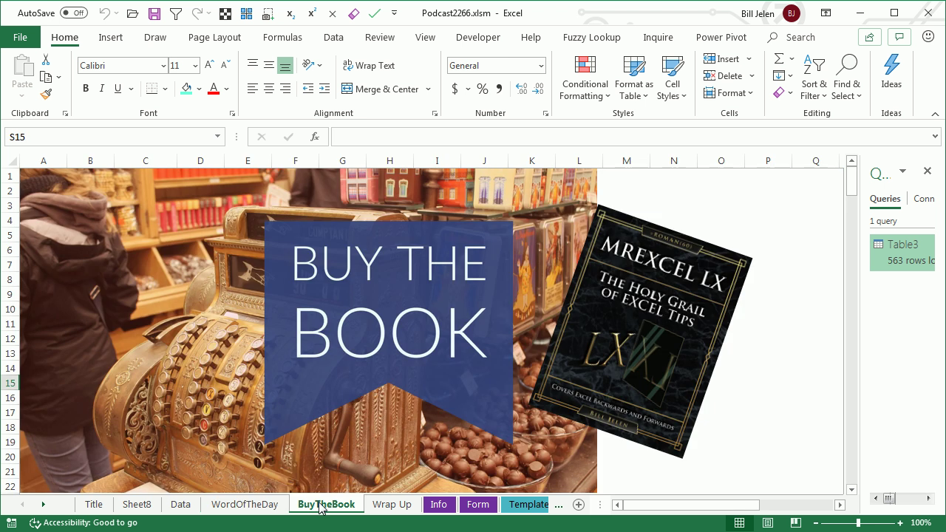